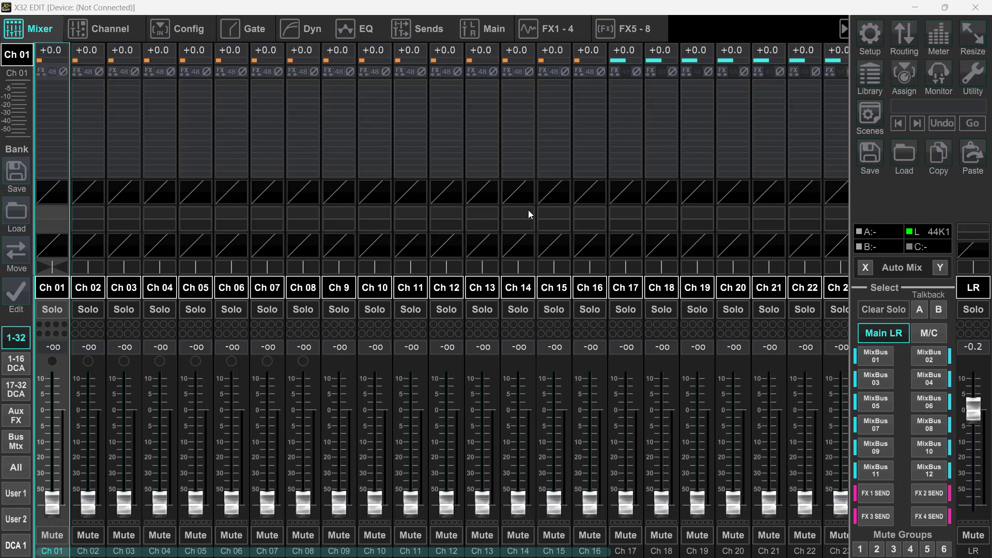
Step: Open the Routing window at its empty AES50-A and AES50-B output grid
click(902, 34)
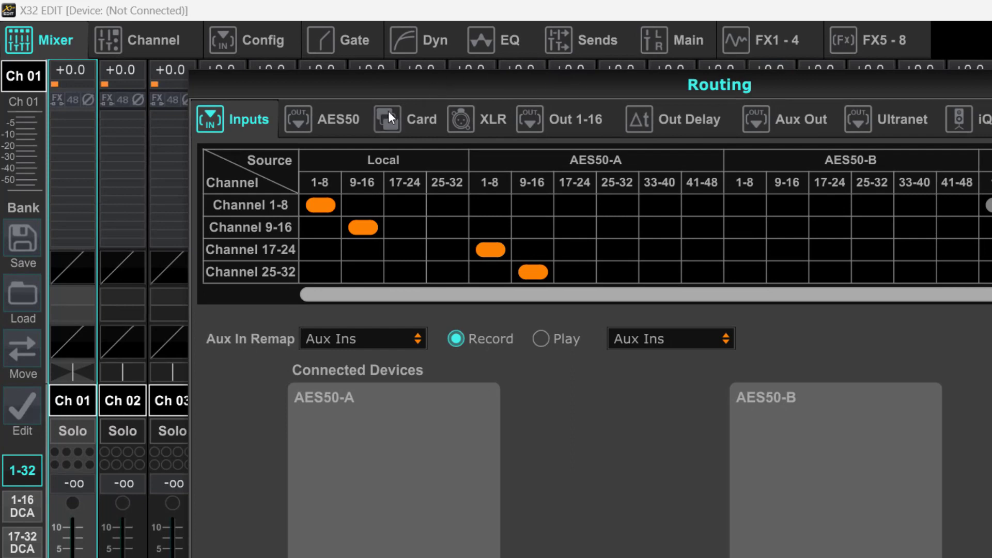
click(333, 122)
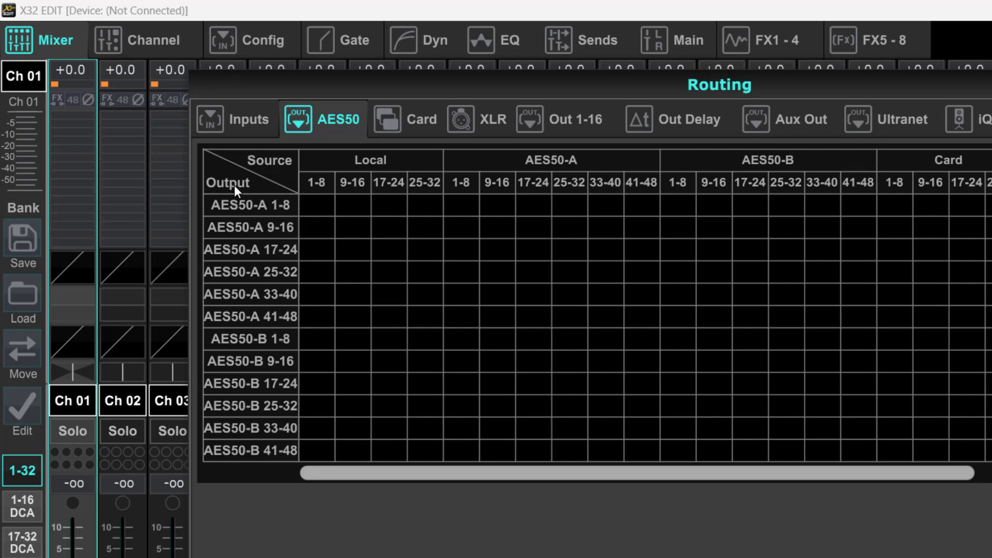
Step: Show the XLR output page, with Outputs 1-16 fed from Out 1-16
click(495, 123)
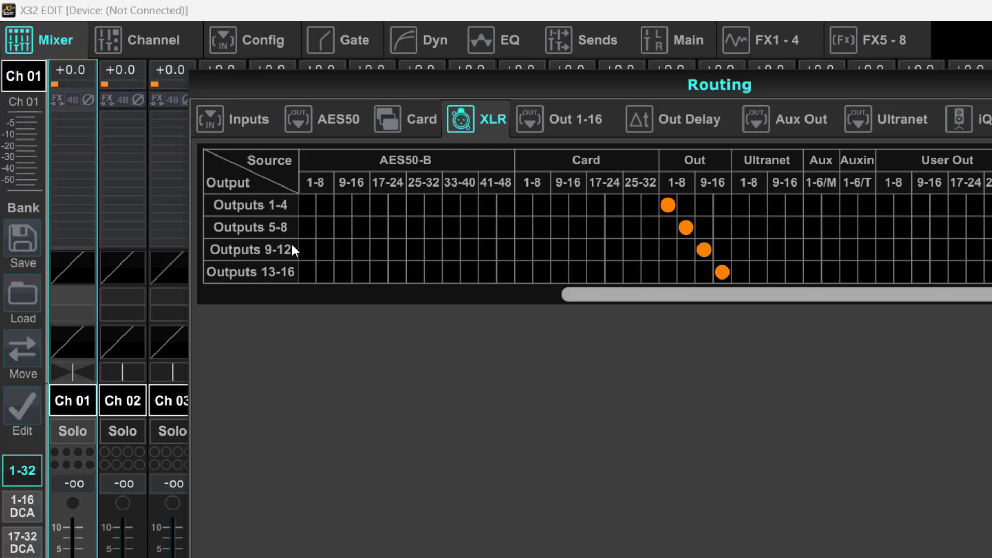
click(239, 273)
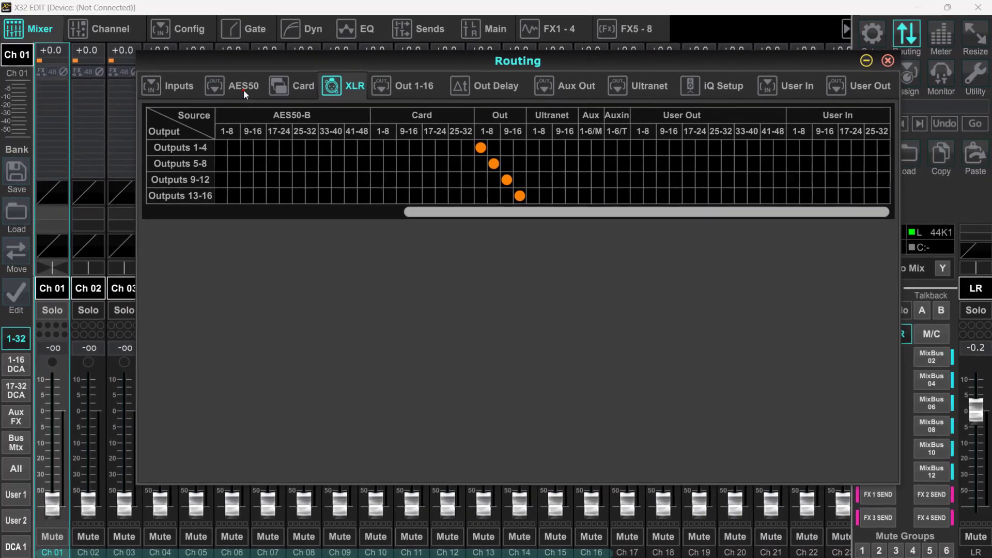
Step: Return to the AES50 page to check its Out 1-16 and Ultranet 1-16 feeds
click(242, 90)
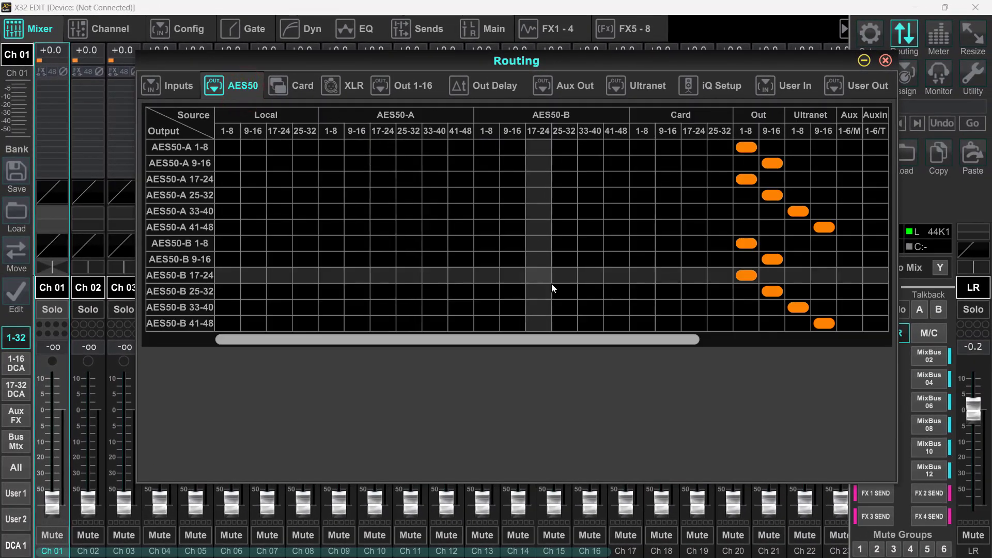
drag(558, 339, 660, 348)
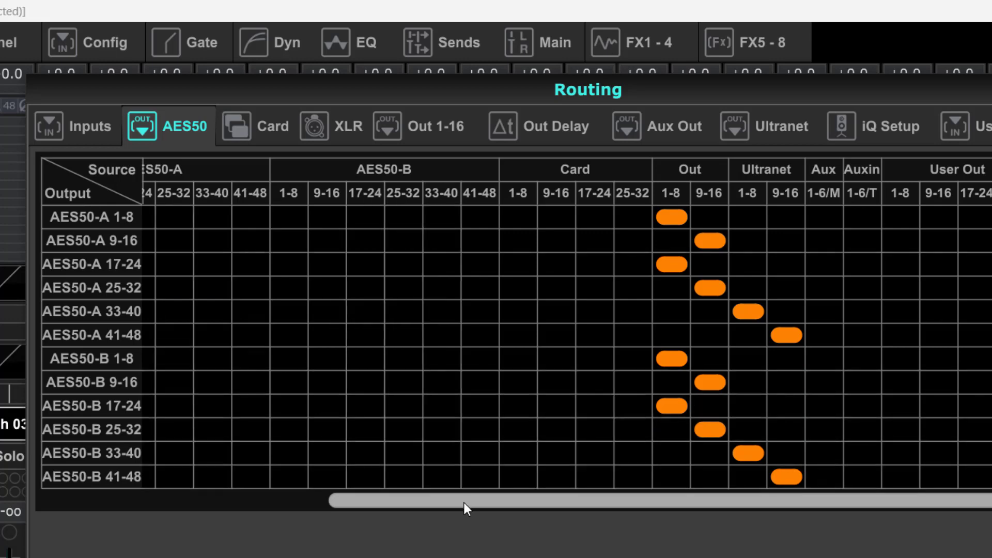
mouse_move(457, 503)
mouse_down()
mouse_move(275, 499)
mouse_move(207, 471)
mouse_up()
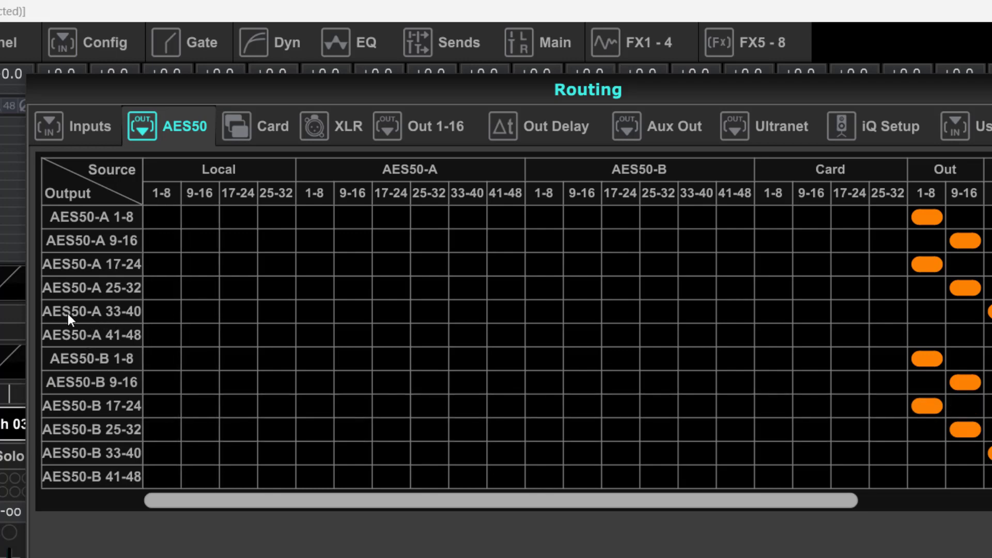
scroll(68, 314, down, 5)
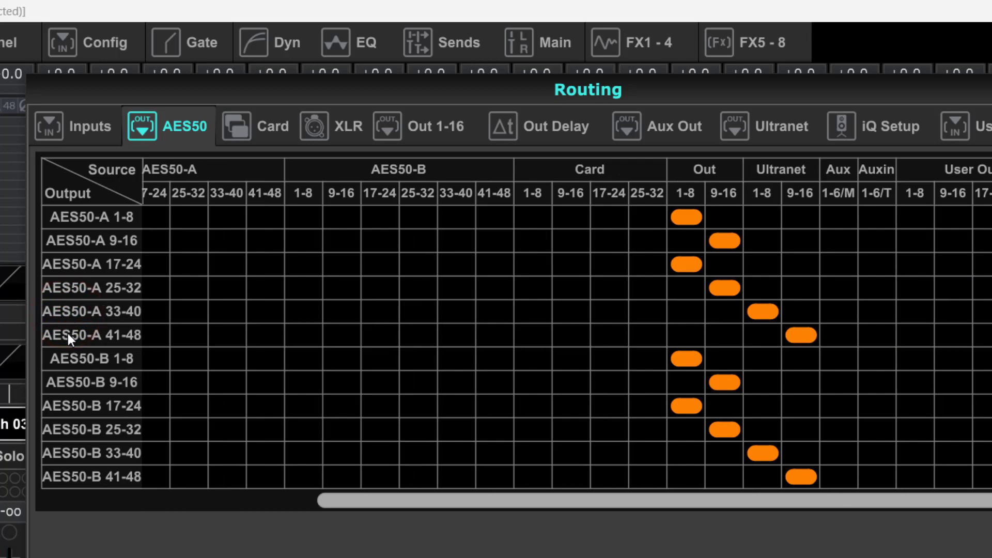
scroll(67, 333, down, 1)
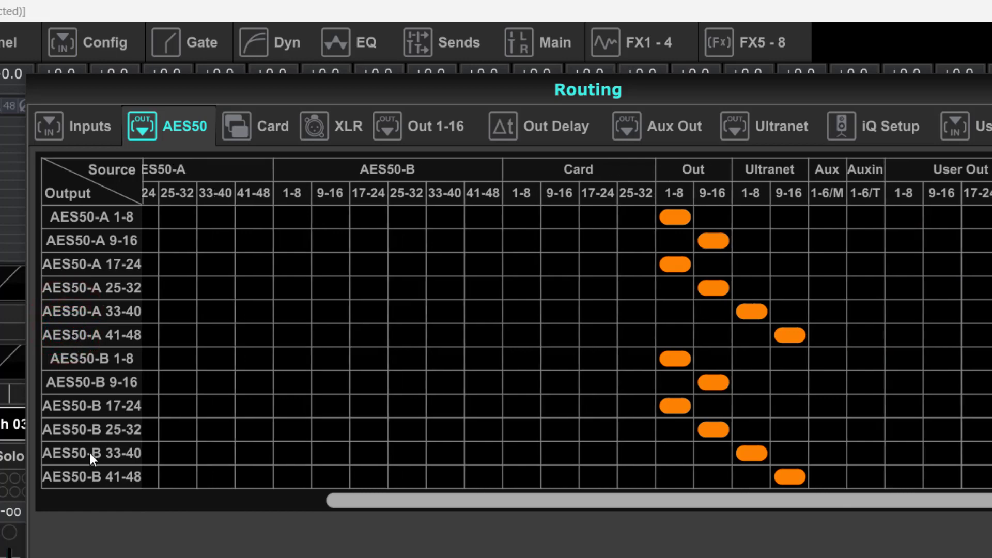
scroll(90, 450, up, 1)
scroll(86, 477, down, 1)
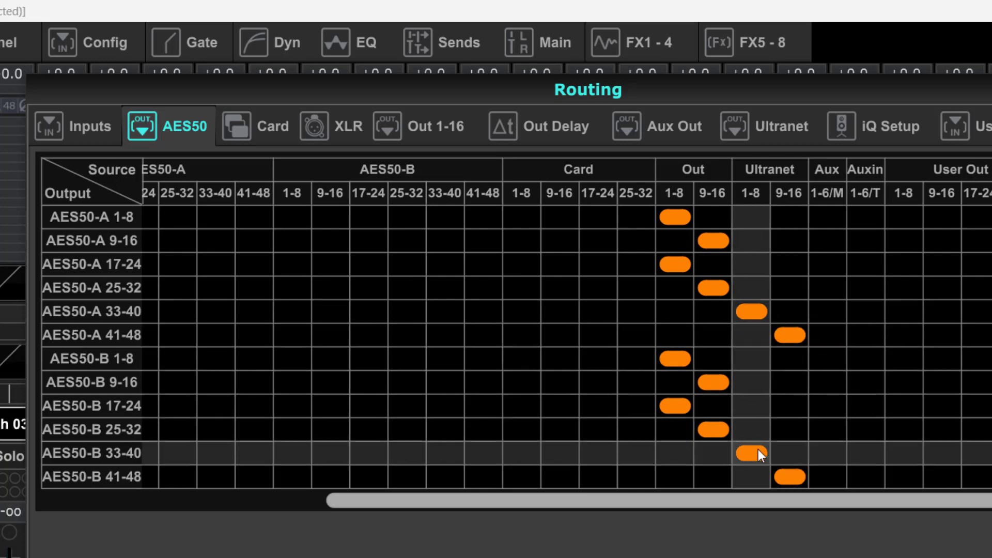
Step: Glance at Aux Out, then show Out 1-16 fed by mix buses, Main L/R and FX
click(677, 124)
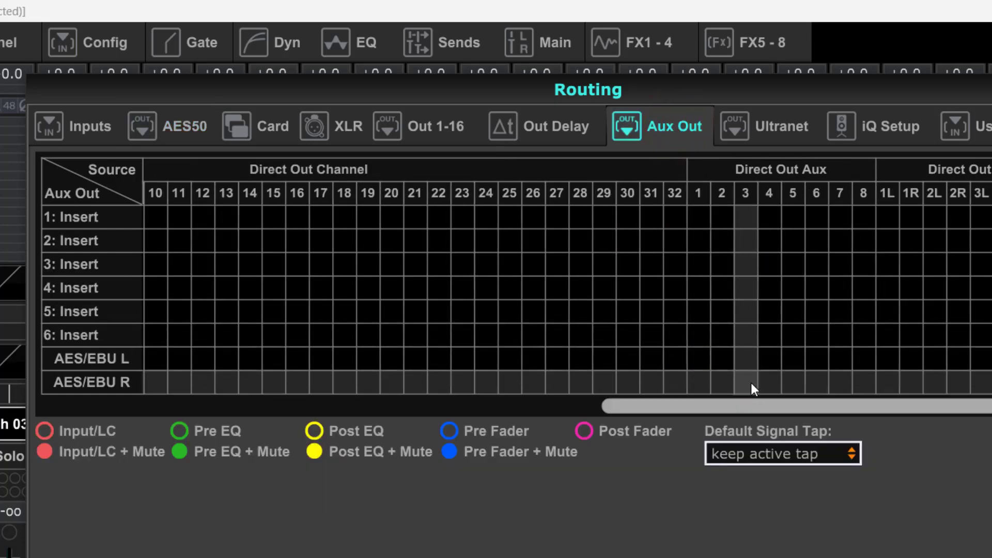
mouse_move(743, 405)
mouse_down()
mouse_move(616, 414)
mouse_move(260, 400)
mouse_up()
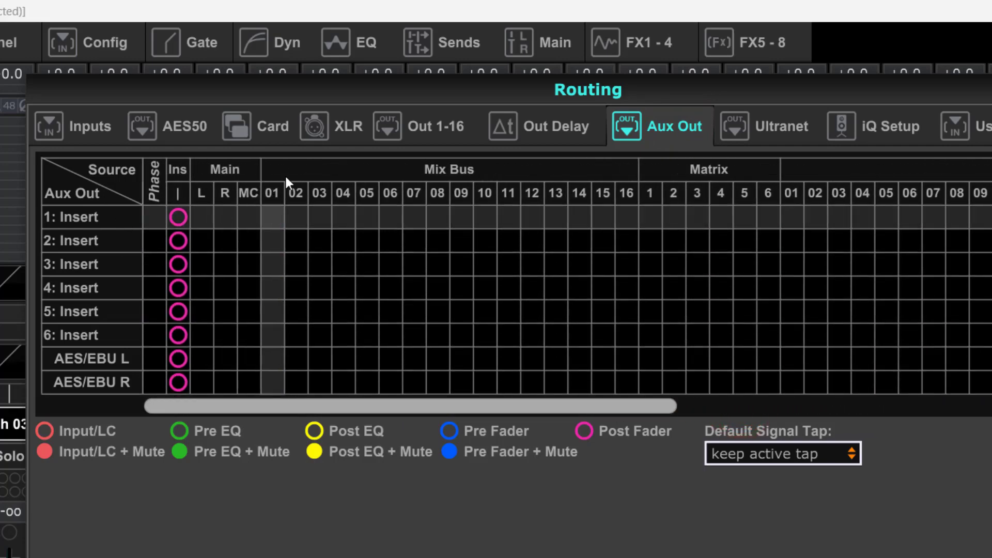
click(440, 128)
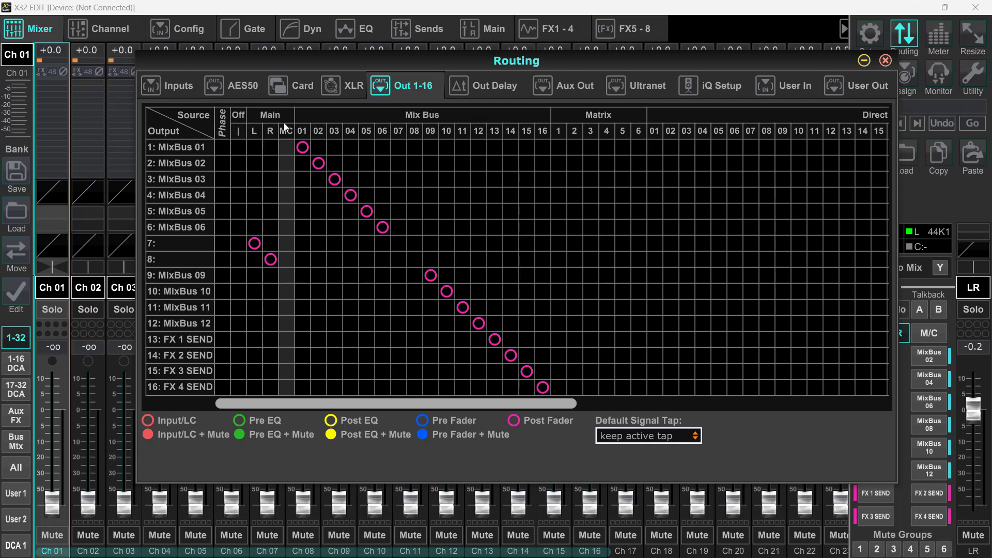
Step: Browse the Out 1-16 Direct Out columns, then show Aux Out with inserts 1-6 and AES/EBU L/R
click(614, 120)
click(863, 120)
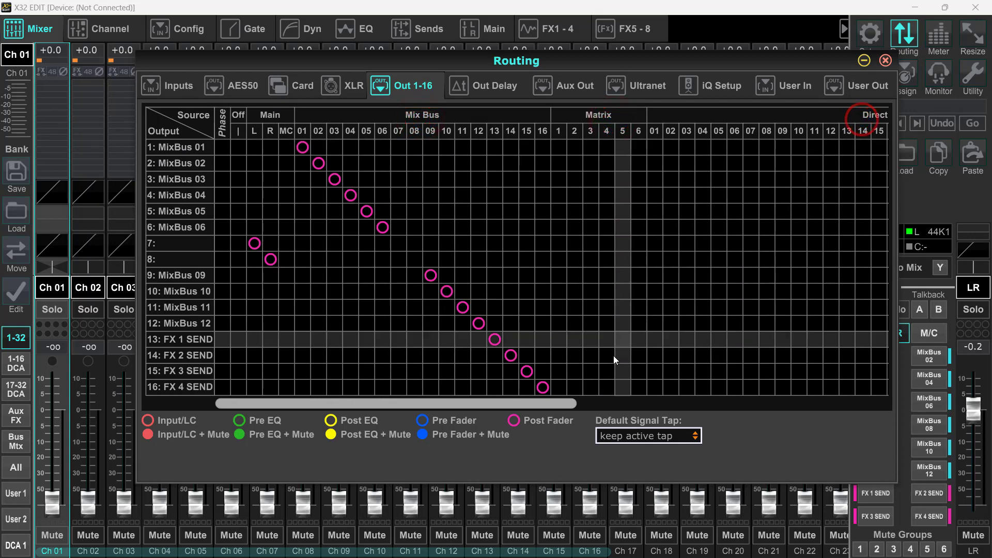
drag(548, 401, 890, 396)
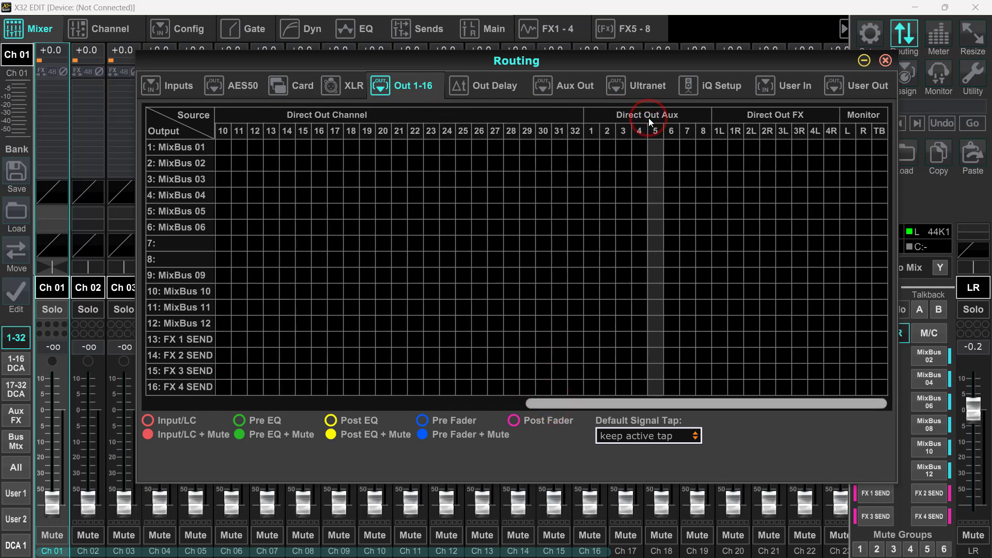
click(766, 115)
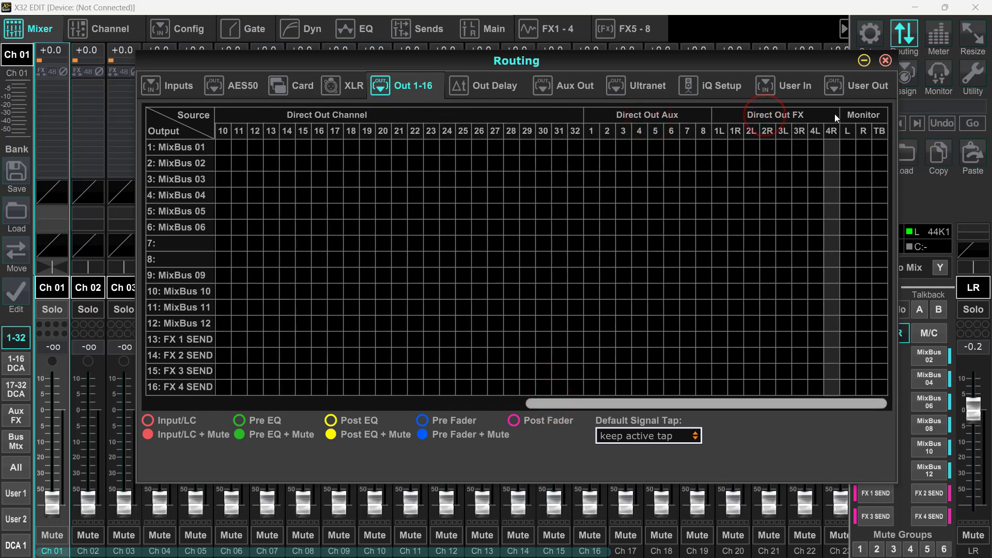
click(860, 114)
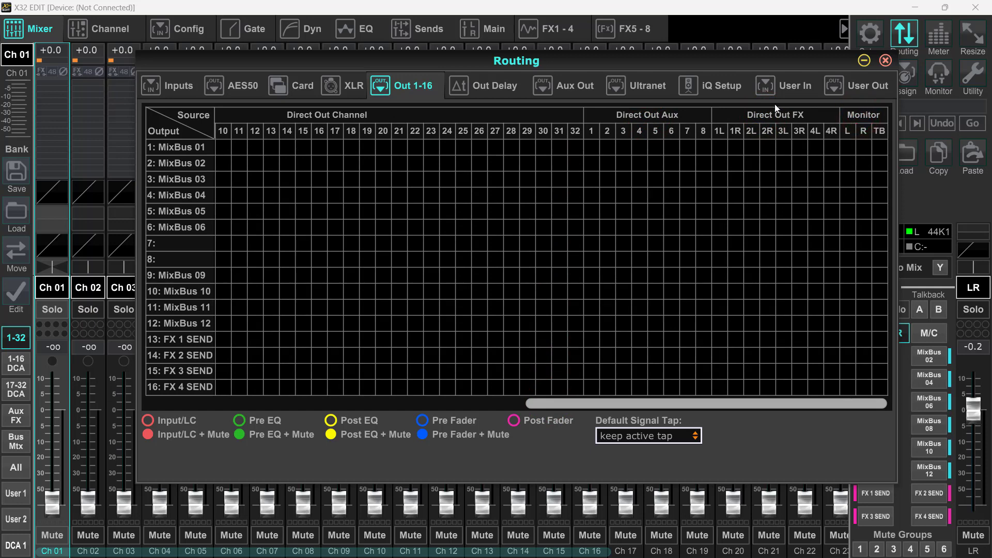
click(582, 87)
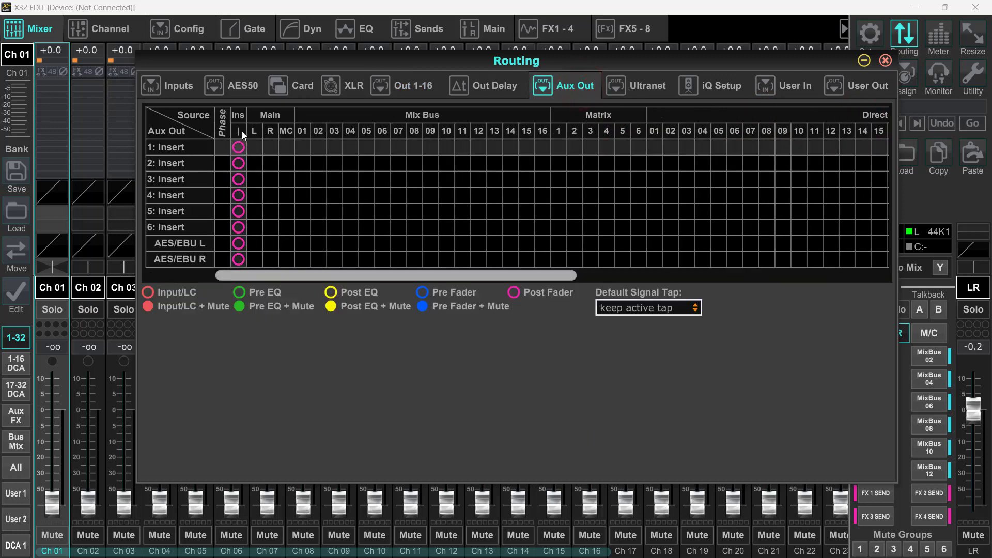
click(259, 147)
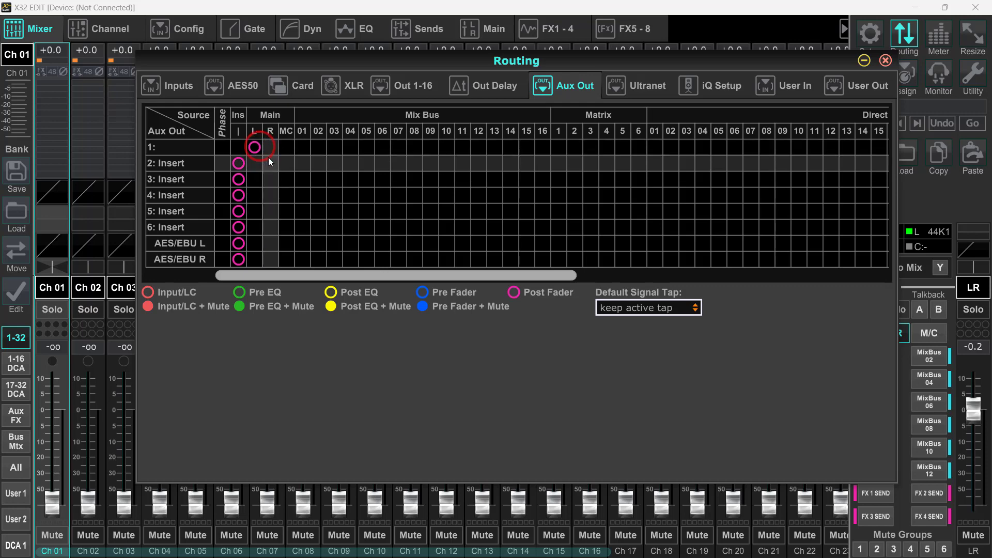
click(269, 161)
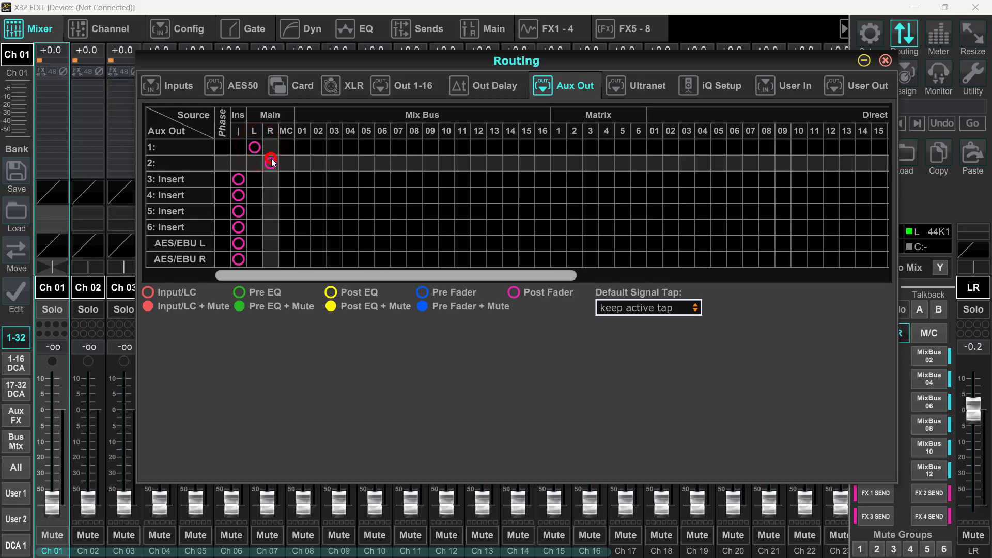
click(238, 149)
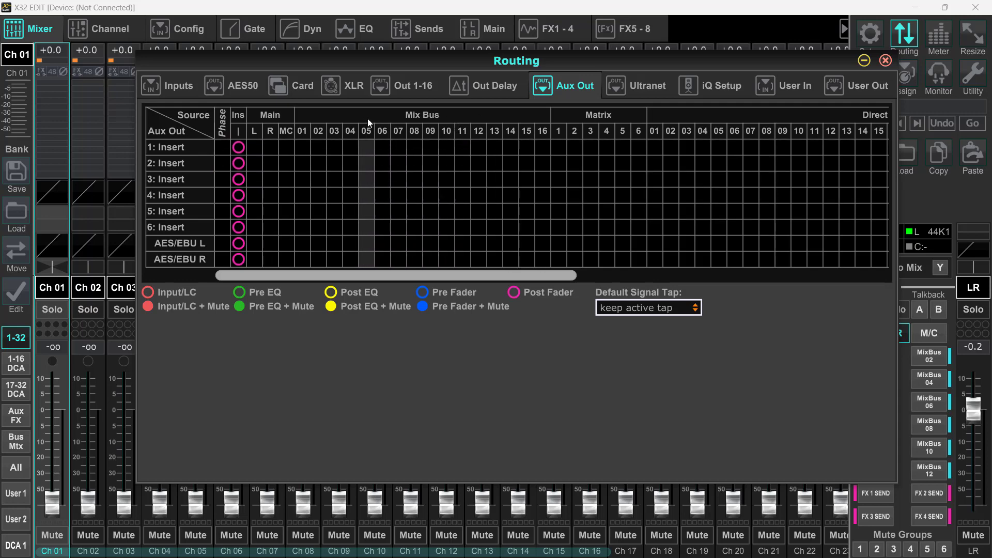
click(416, 117)
click(600, 118)
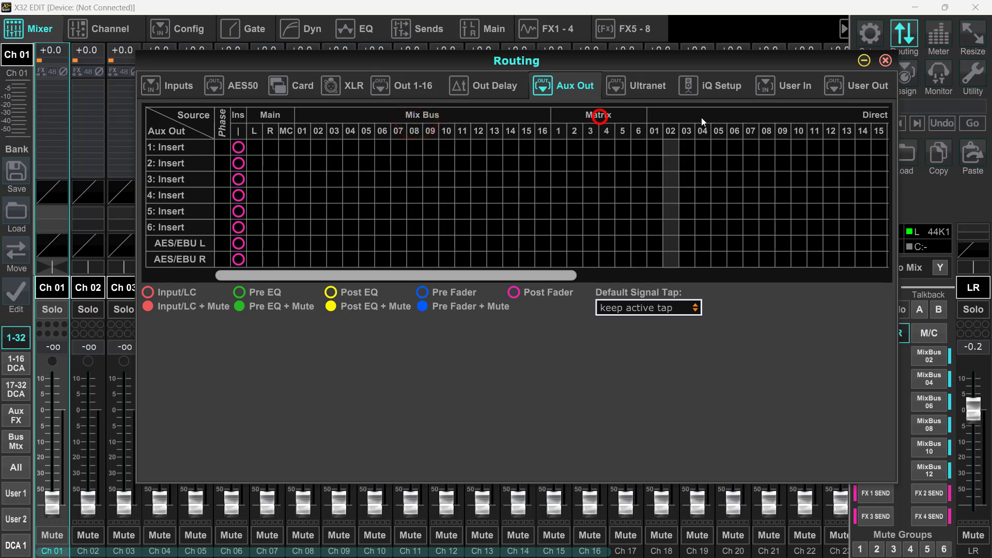
click(823, 118)
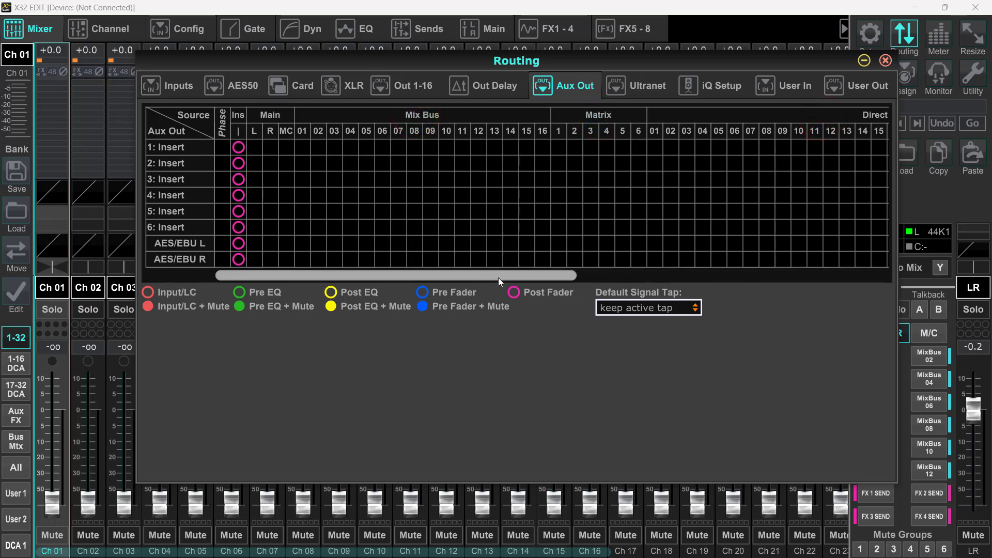
drag(498, 278, 816, 279)
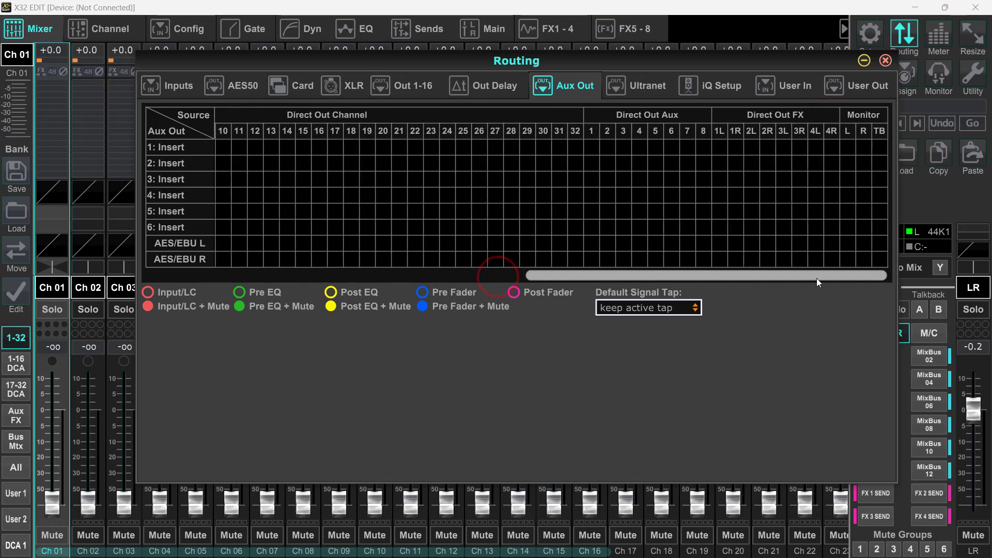
click(639, 119)
click(760, 116)
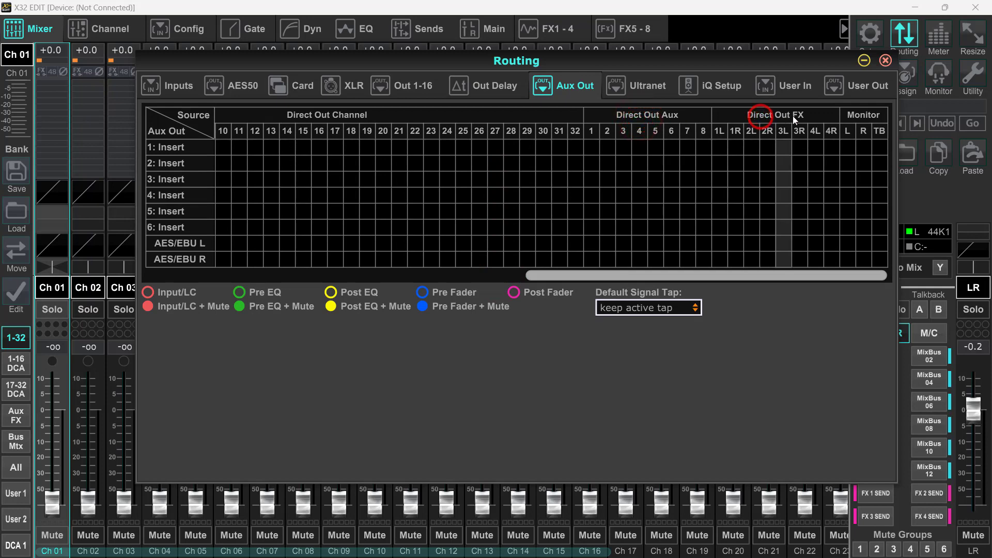
click(860, 117)
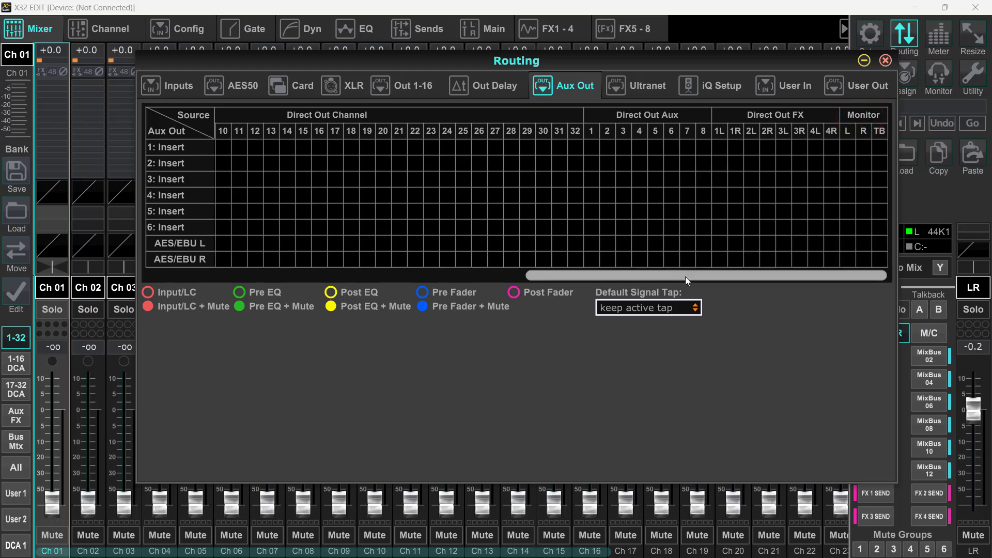
drag(685, 277, 339, 278)
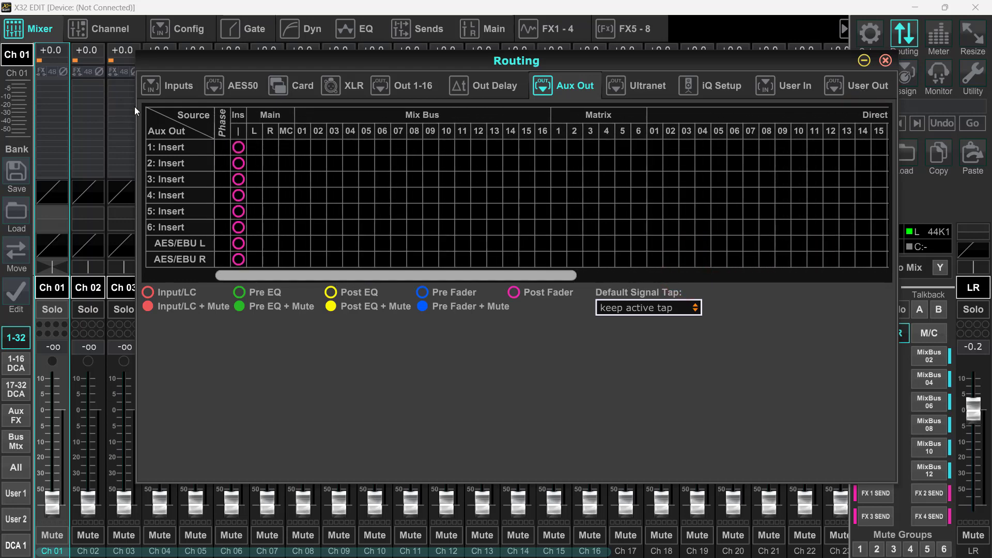
click(184, 92)
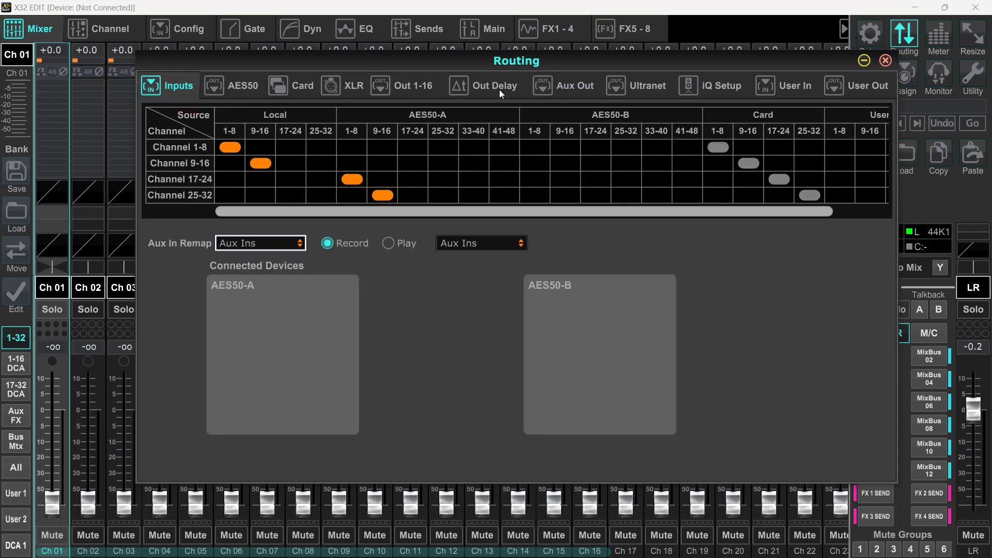
click(243, 85)
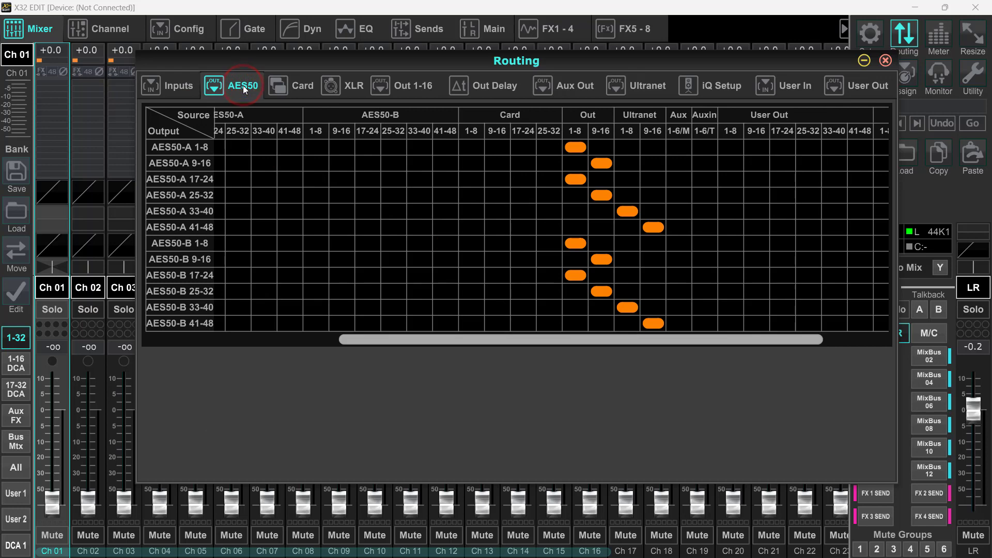
click(352, 86)
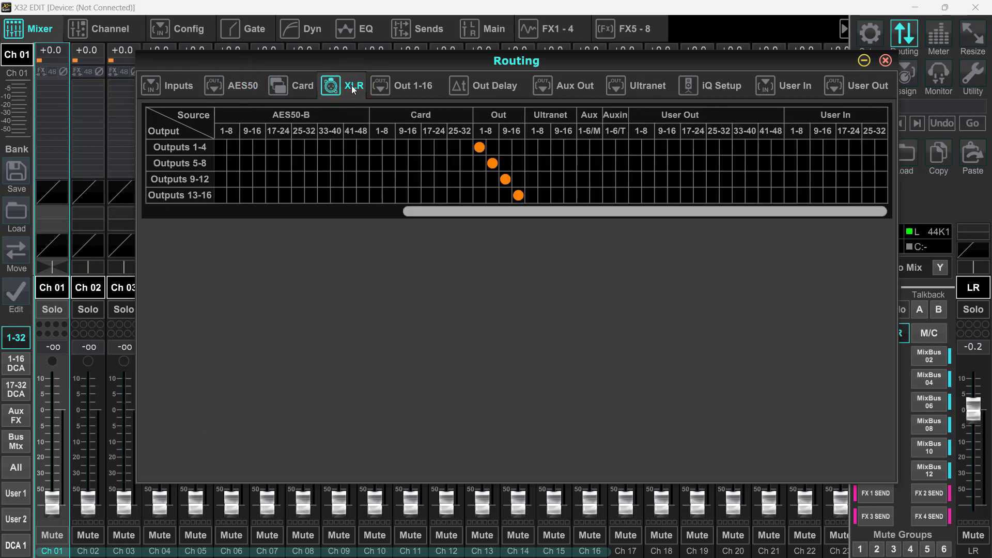
click(575, 87)
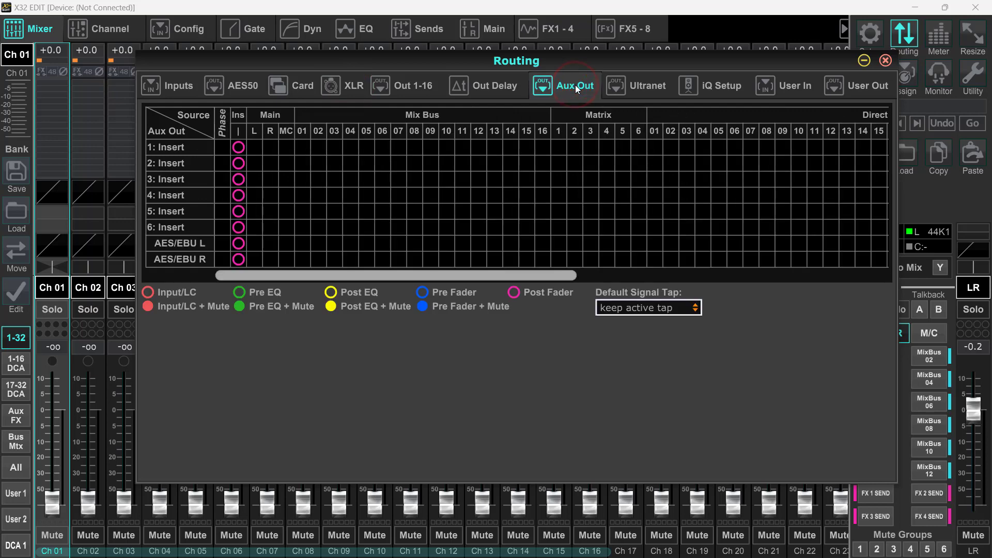